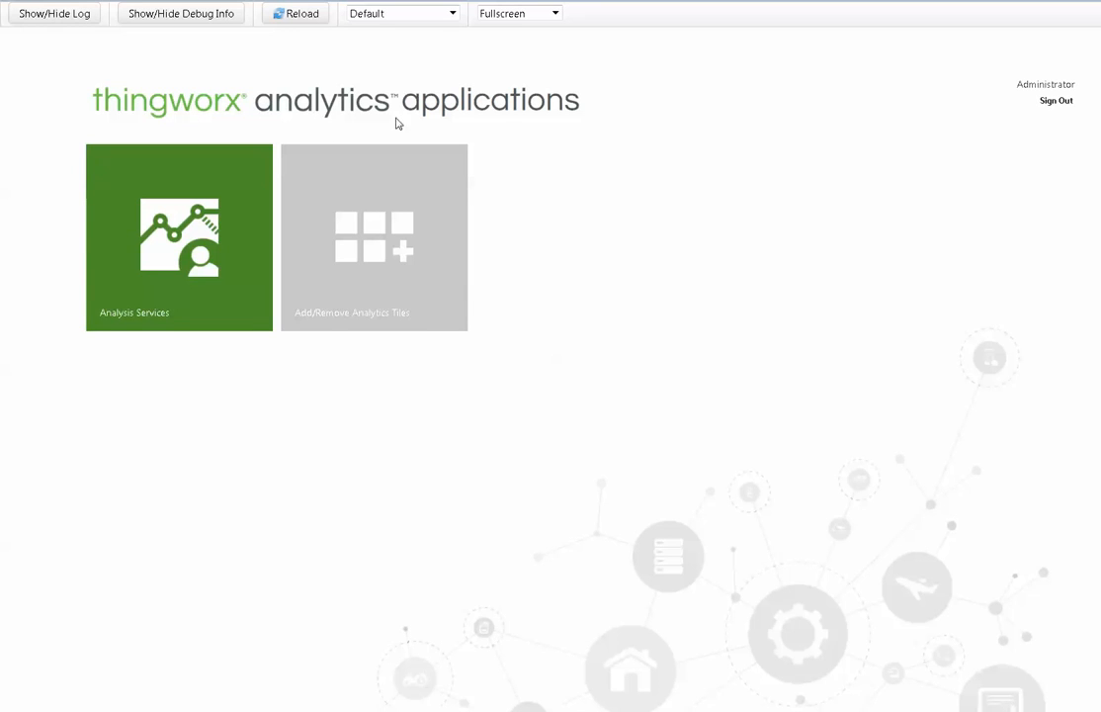
# Open Analysis Services, view the mathcad provider's general information and its analysis models, and return to the provider listing.
pyautogui.click(179, 250)
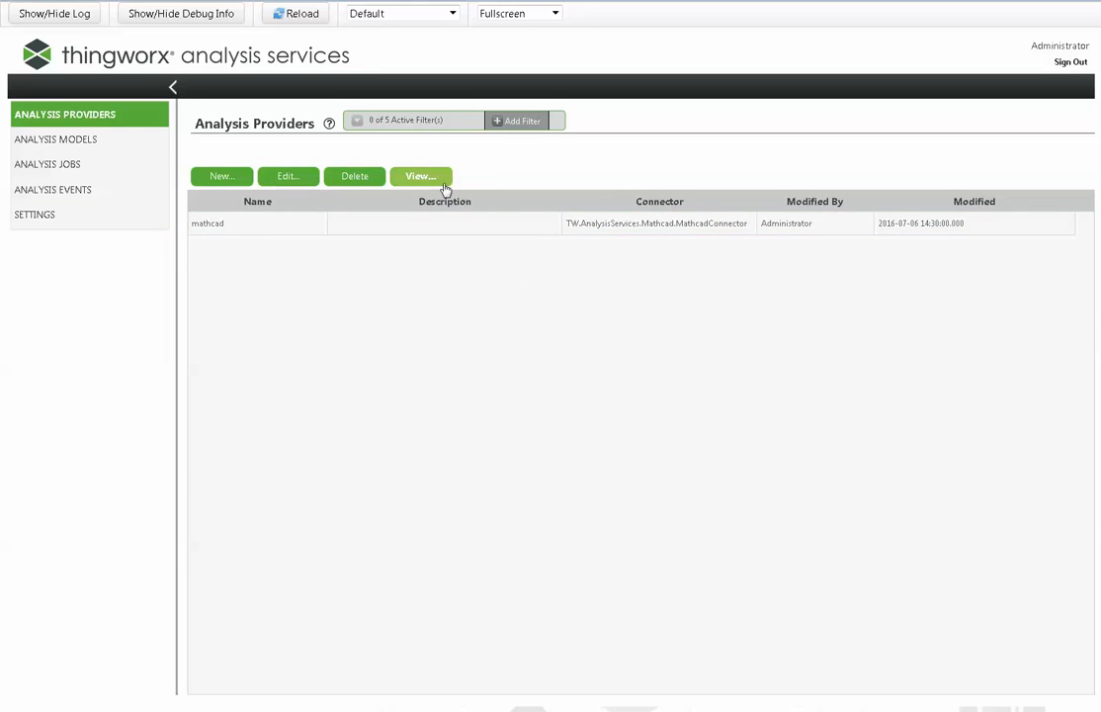
pyautogui.click(284, 229)
pyautogui.click(429, 182)
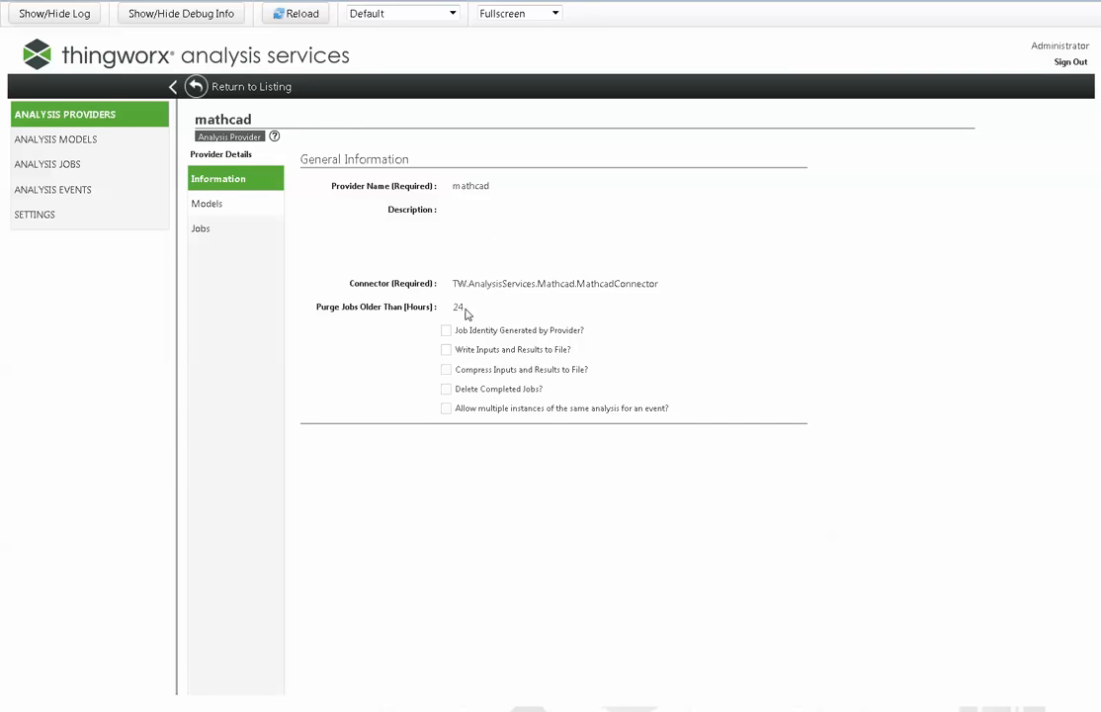
pyautogui.click(223, 211)
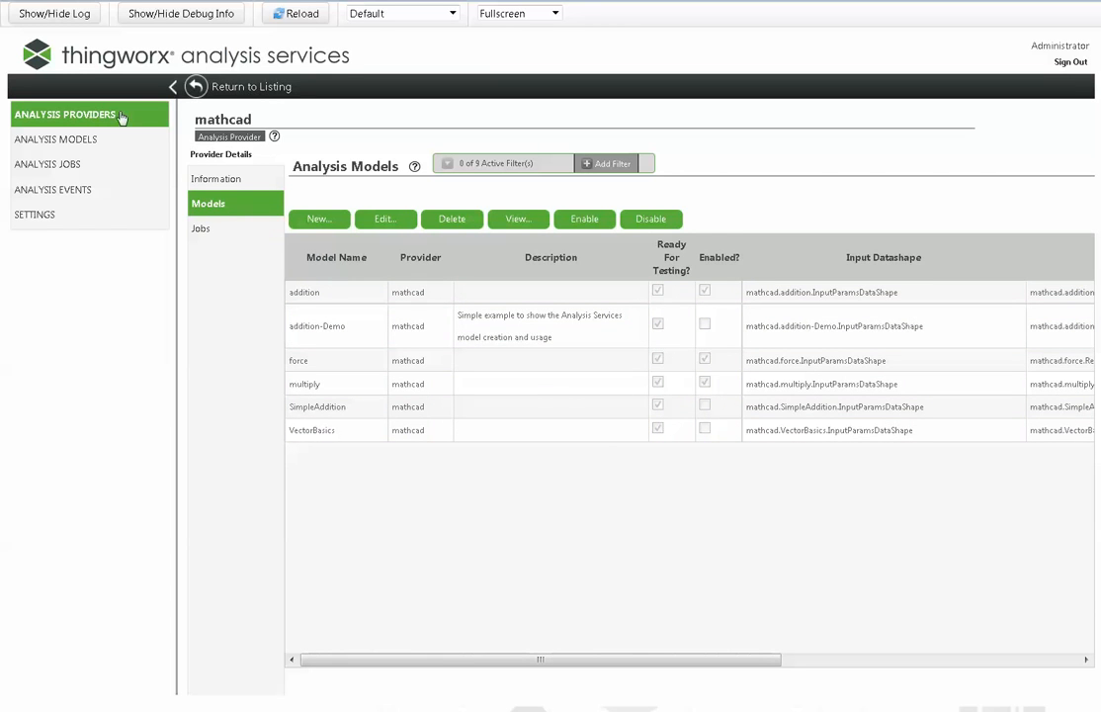
pyautogui.click(235, 89)
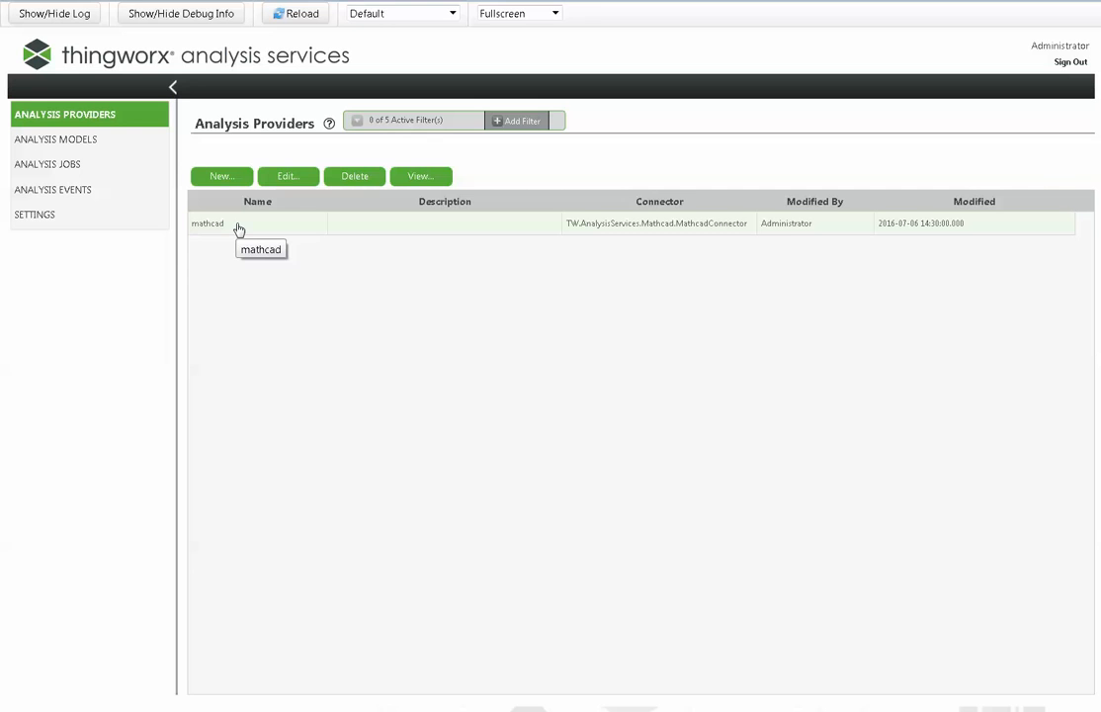
# Start a new analysis model for the mathcad provider and upload SimpleAddition-demo.mcdx as its model file.
pyautogui.click(87, 143)
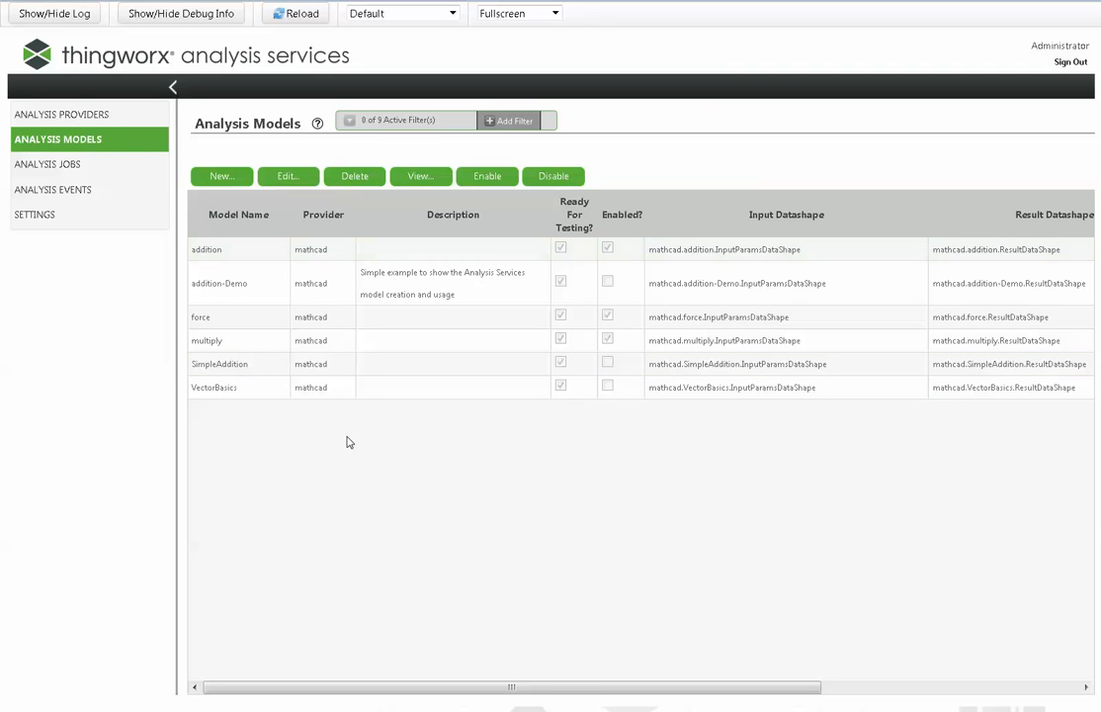
pyautogui.click(219, 177)
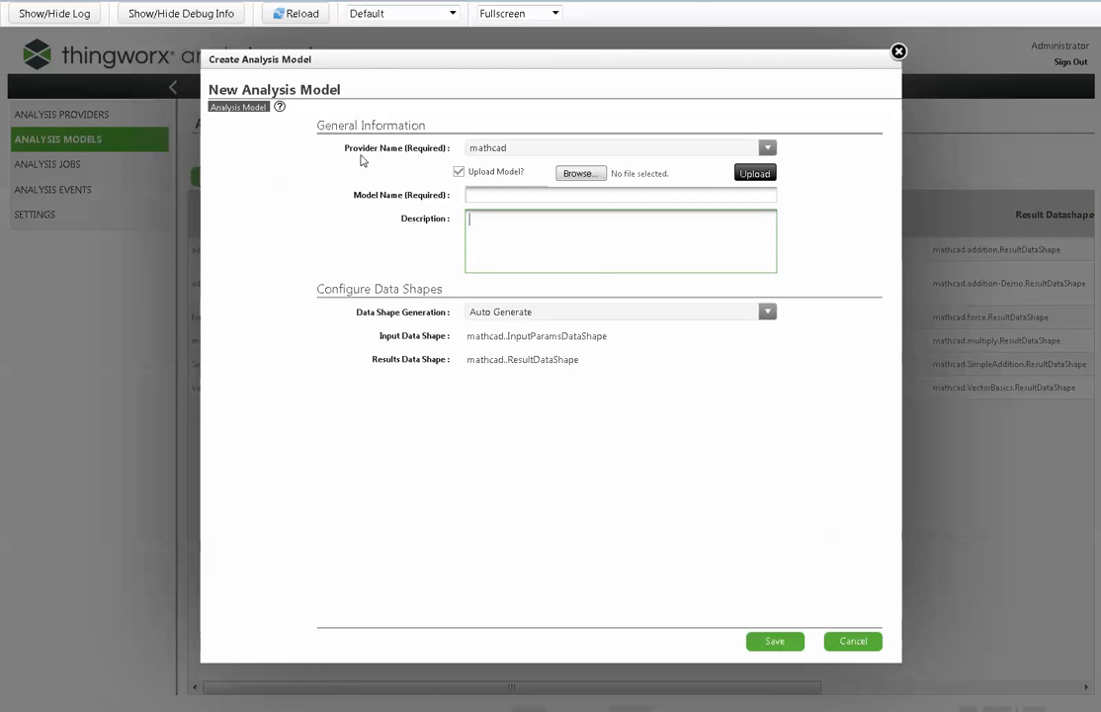
pyautogui.click(576, 175)
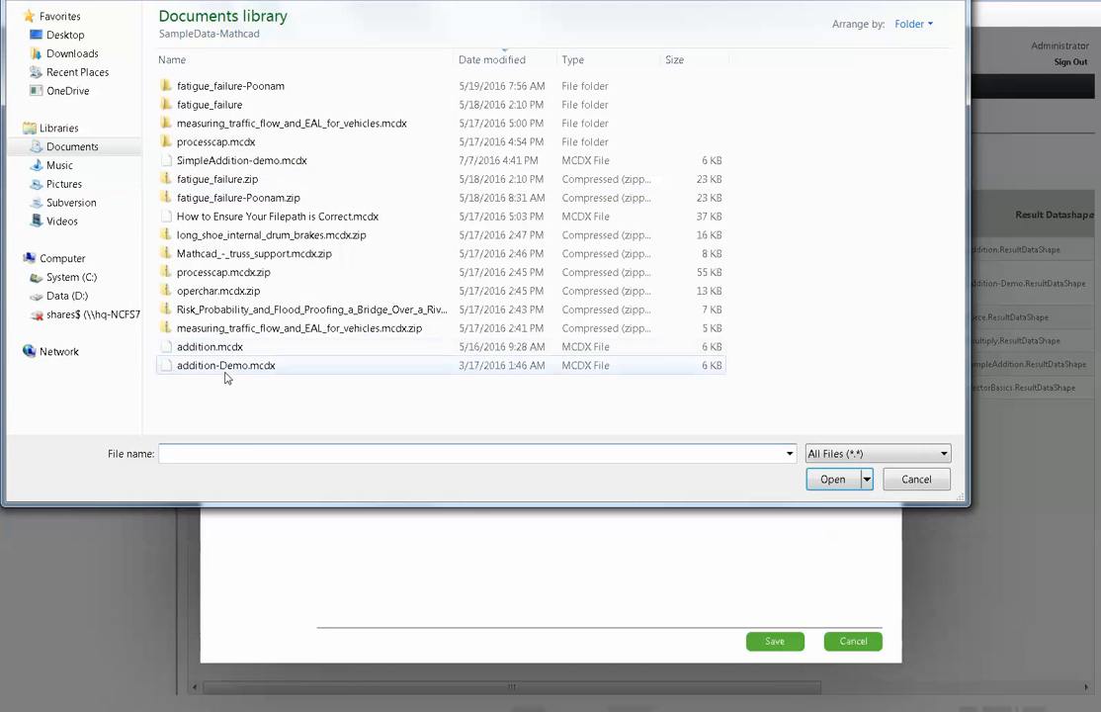
pyautogui.click(222, 164)
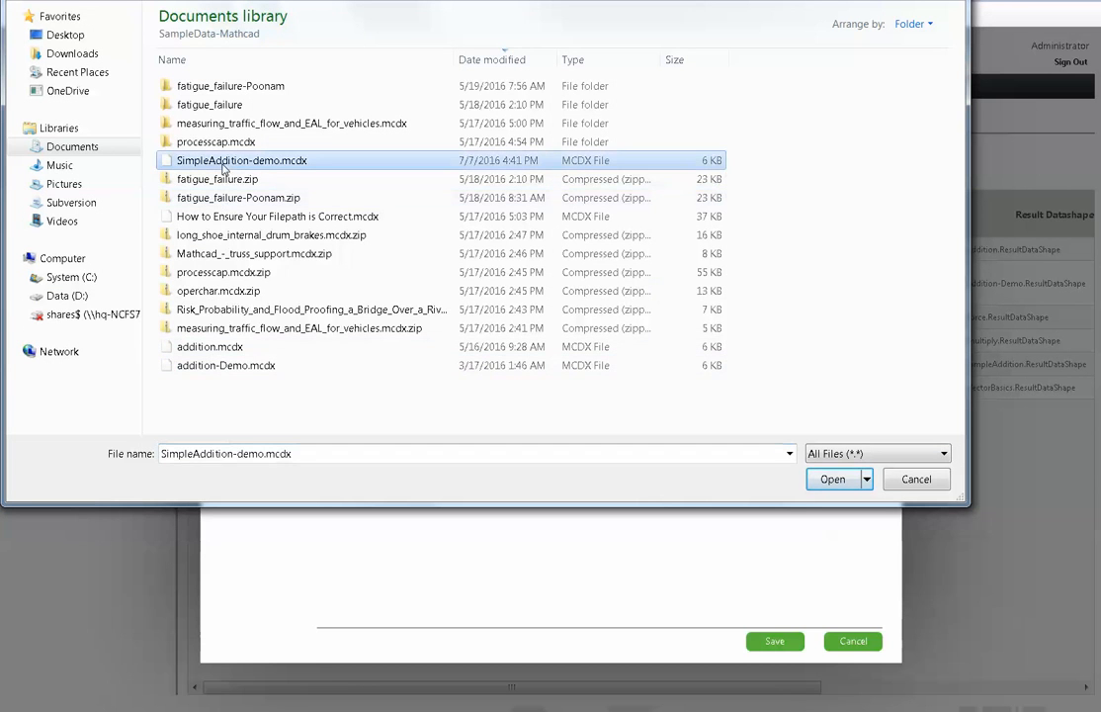
pyautogui.click(832, 482)
pyautogui.click(752, 174)
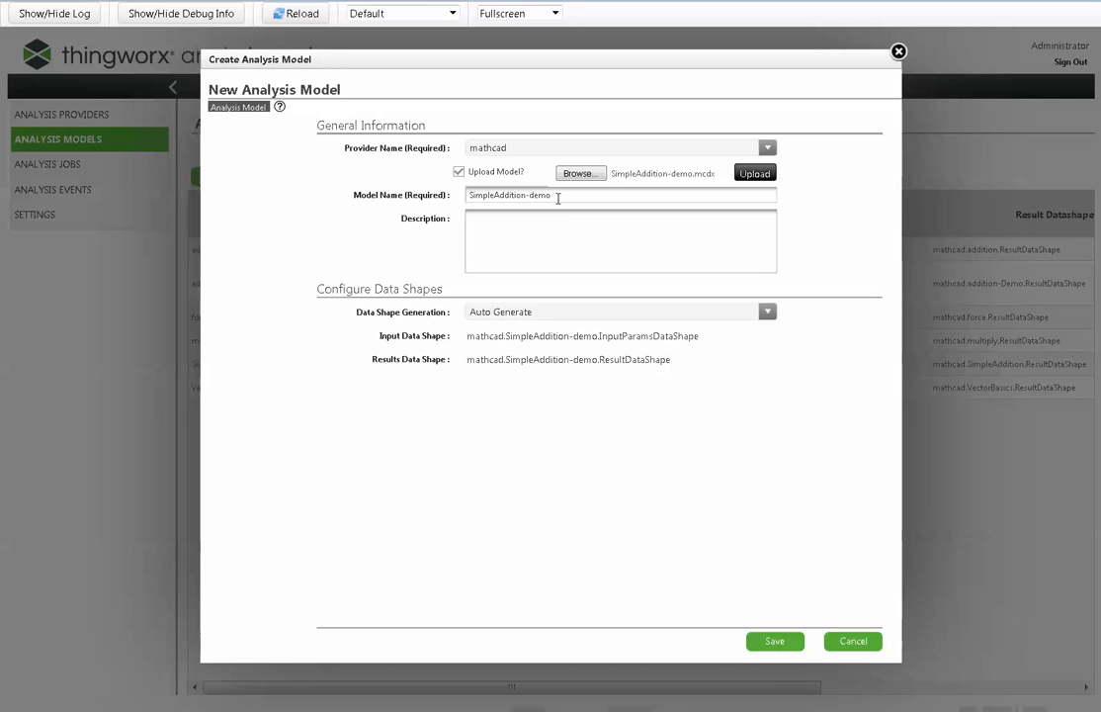
# Give the new analysis model the description "This is my simple demonstration" and save it.
pyautogui.click(571, 231)
pyautogui.write('This is my simple demonstration')
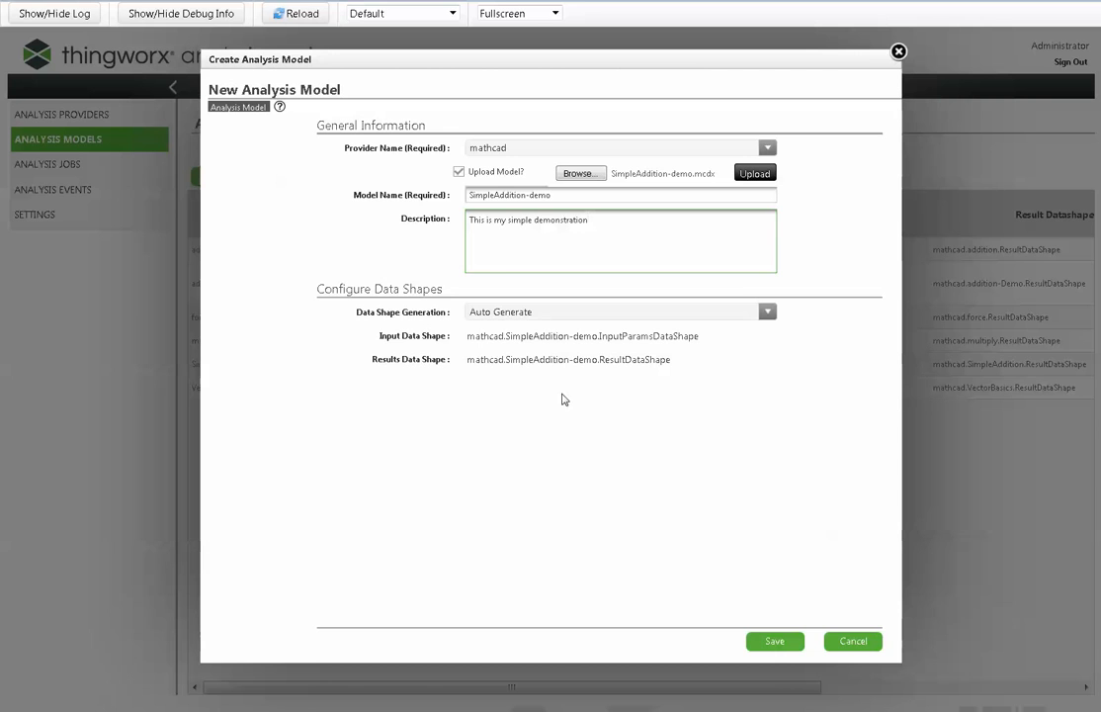
pyautogui.click(775, 642)
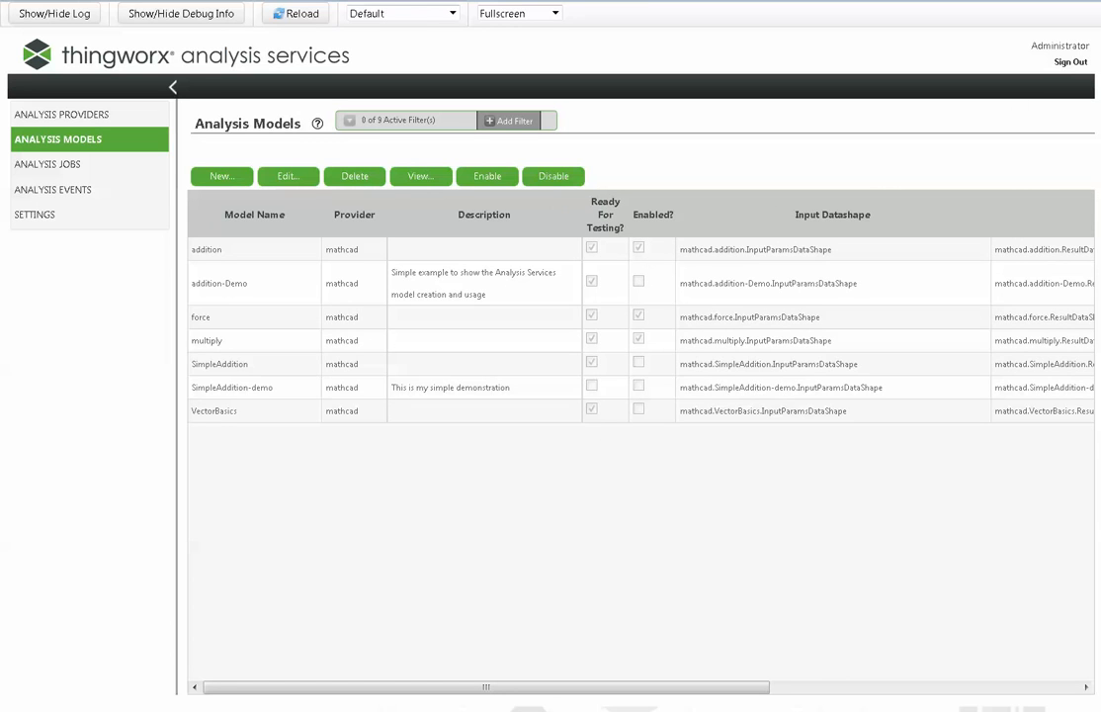
# View the SimpleAddition-demo model's details and examine its FirstInput, SecondInput and out fields in the data shapes.
pyautogui.click(233, 391)
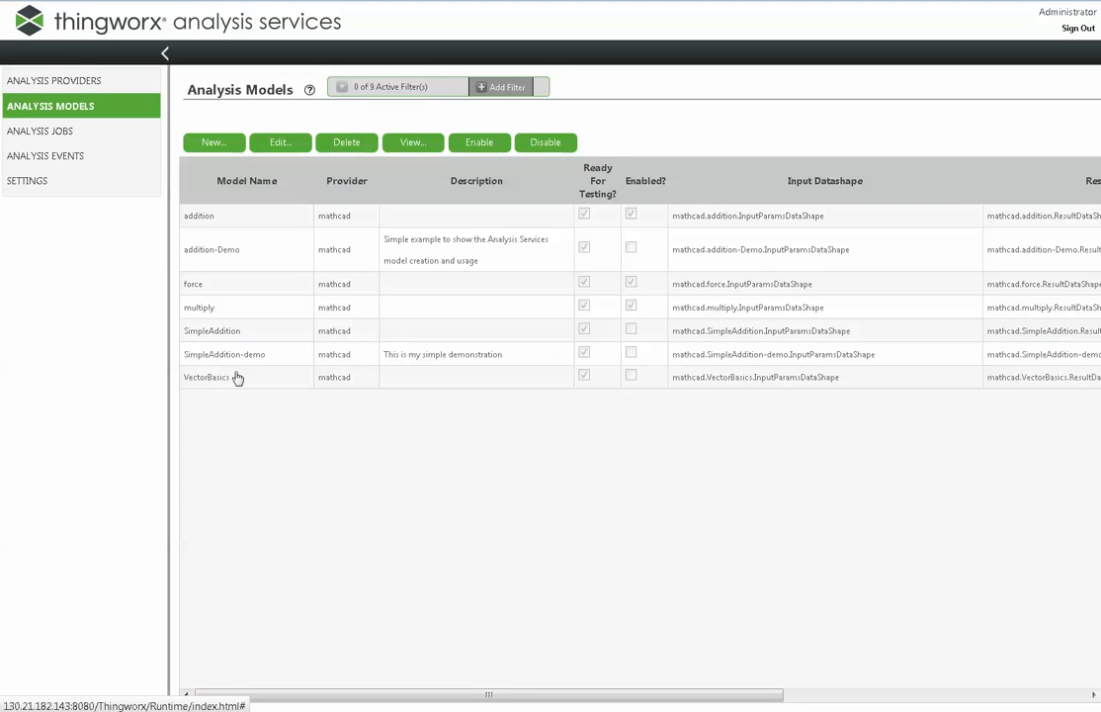
pyautogui.click(486, 357)
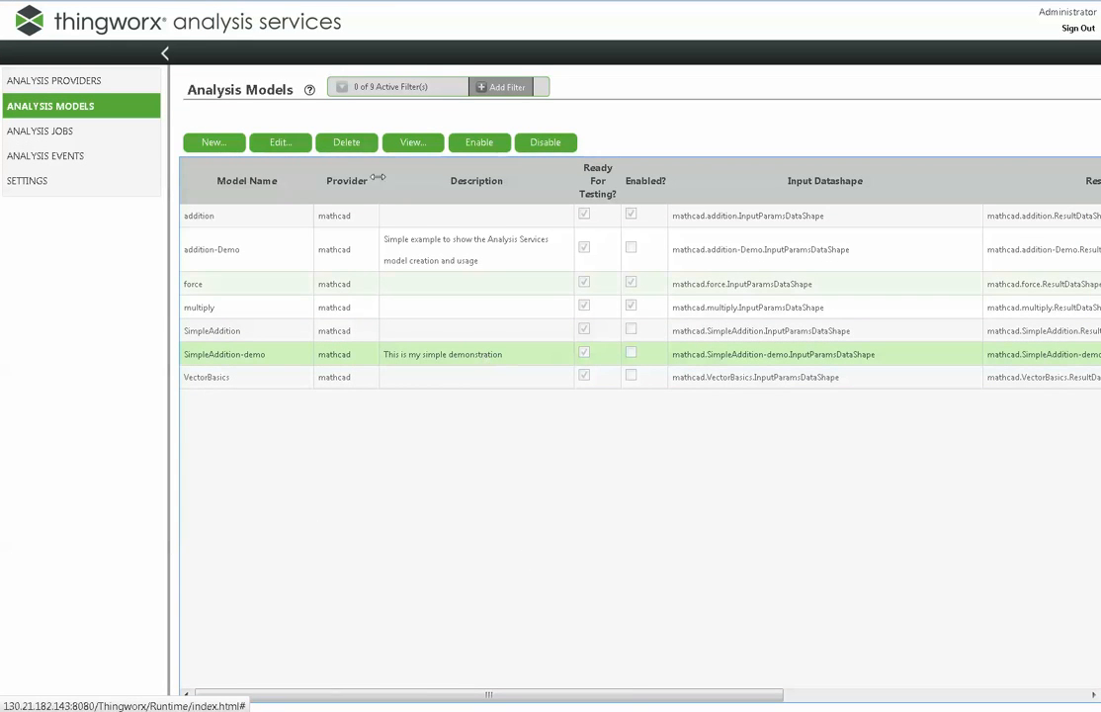
pyautogui.click(415, 145)
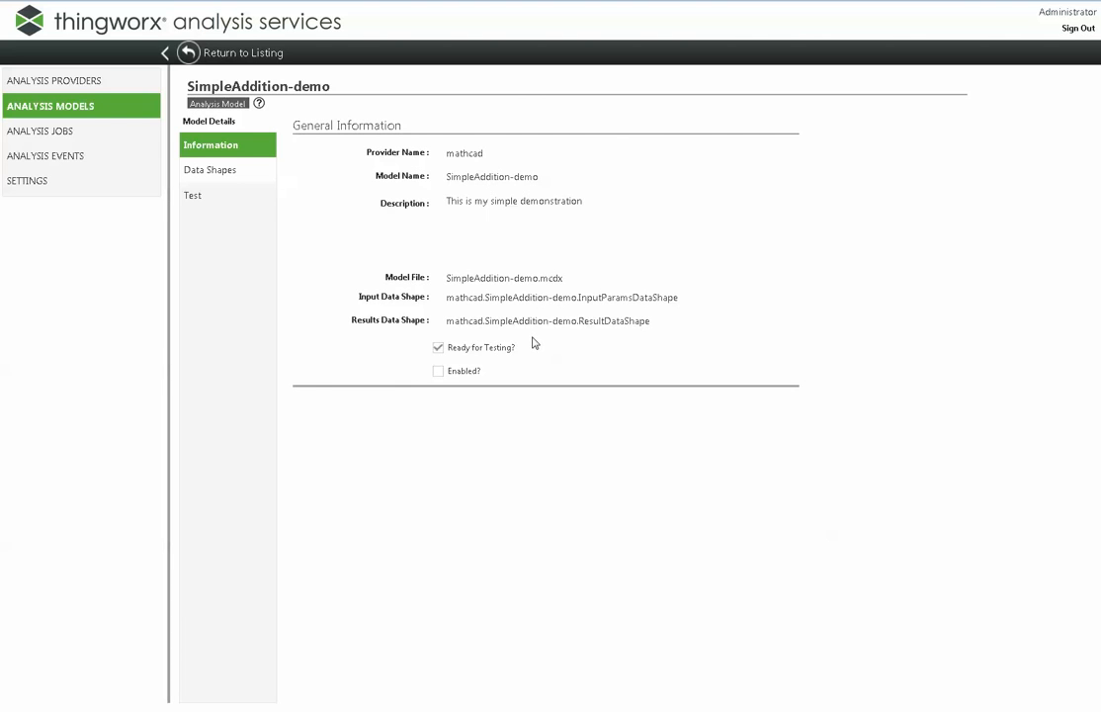
pyautogui.click(222, 174)
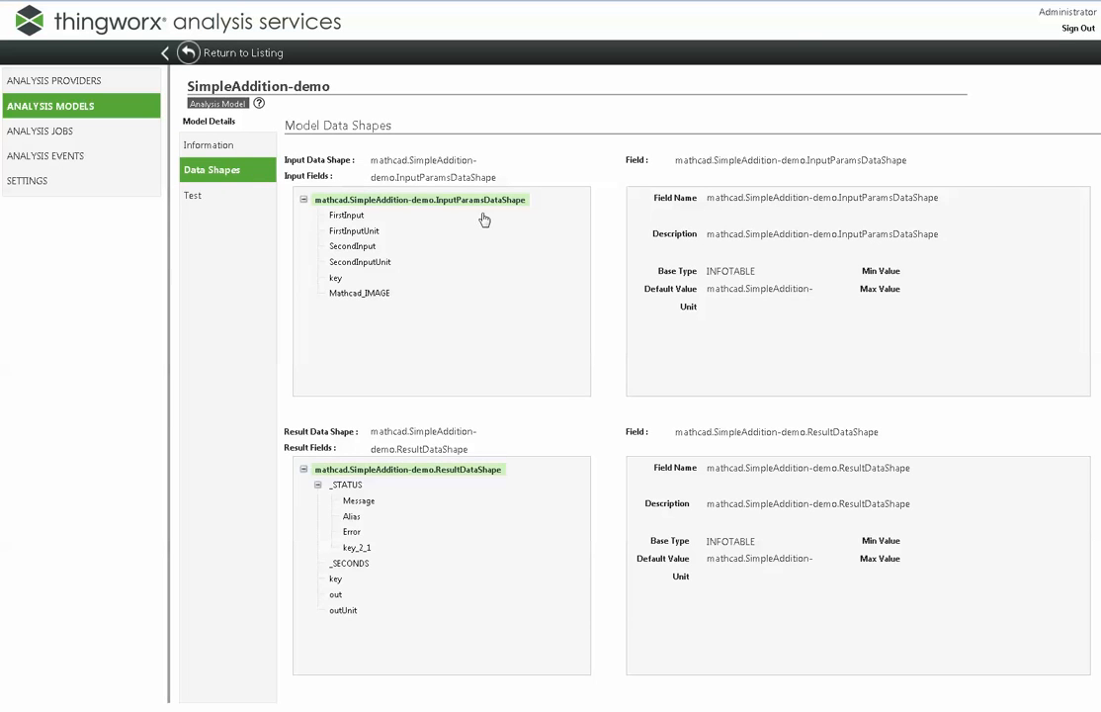
pyautogui.click(346, 215)
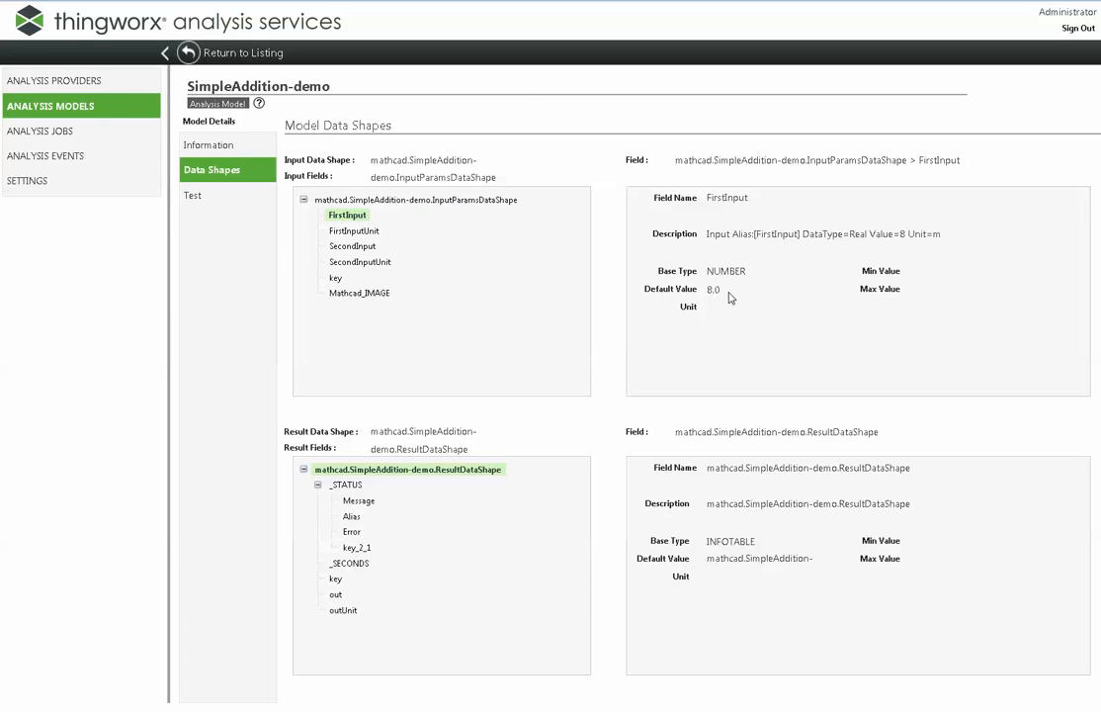
pyautogui.click(362, 247)
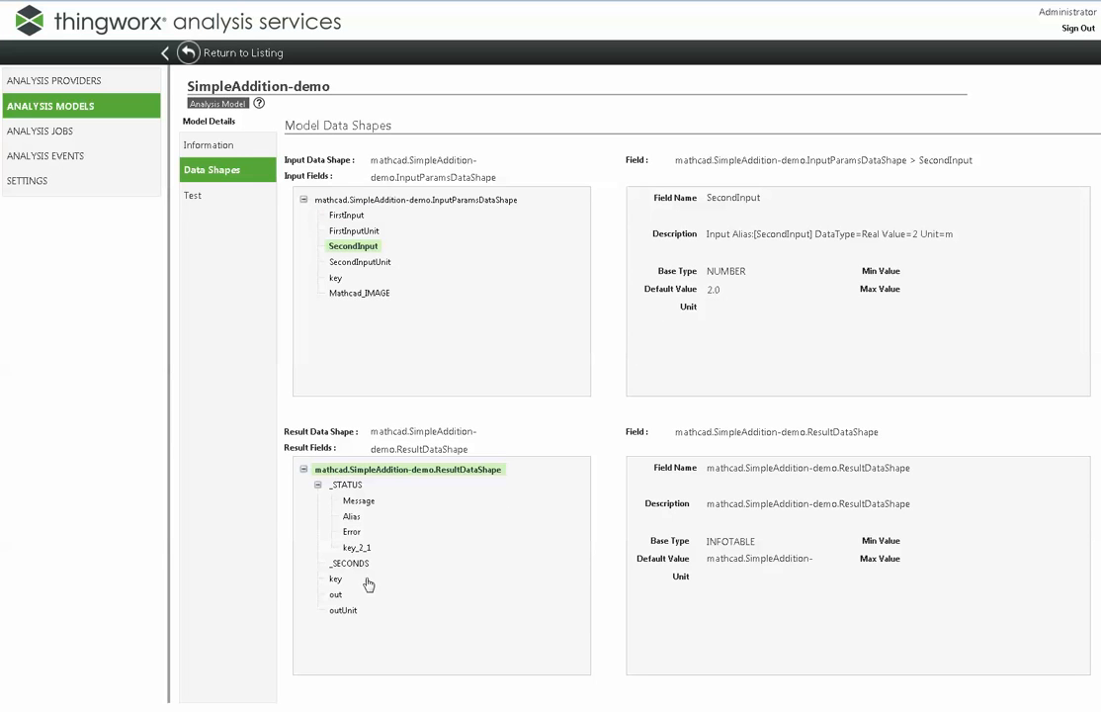
pyautogui.click(336, 594)
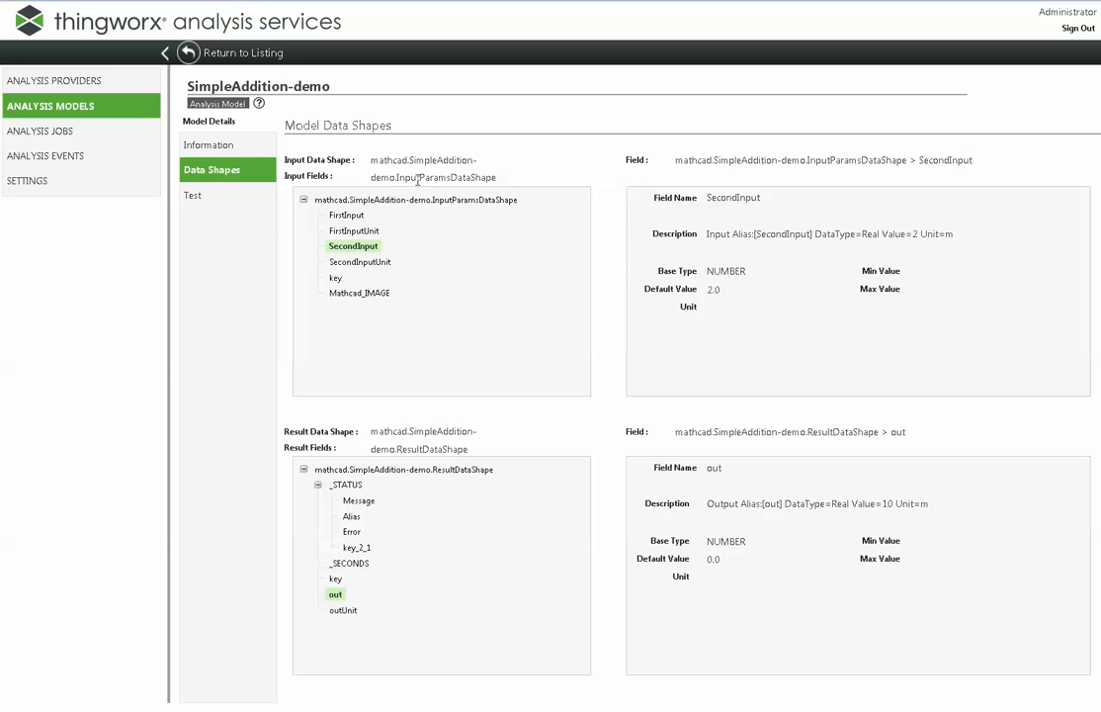
# In the SimpleAddition-demo model's test inputs, set FirstInput to 8, enable Mathcad_IMAGE, and add the values as a row.
pyautogui.click(207, 202)
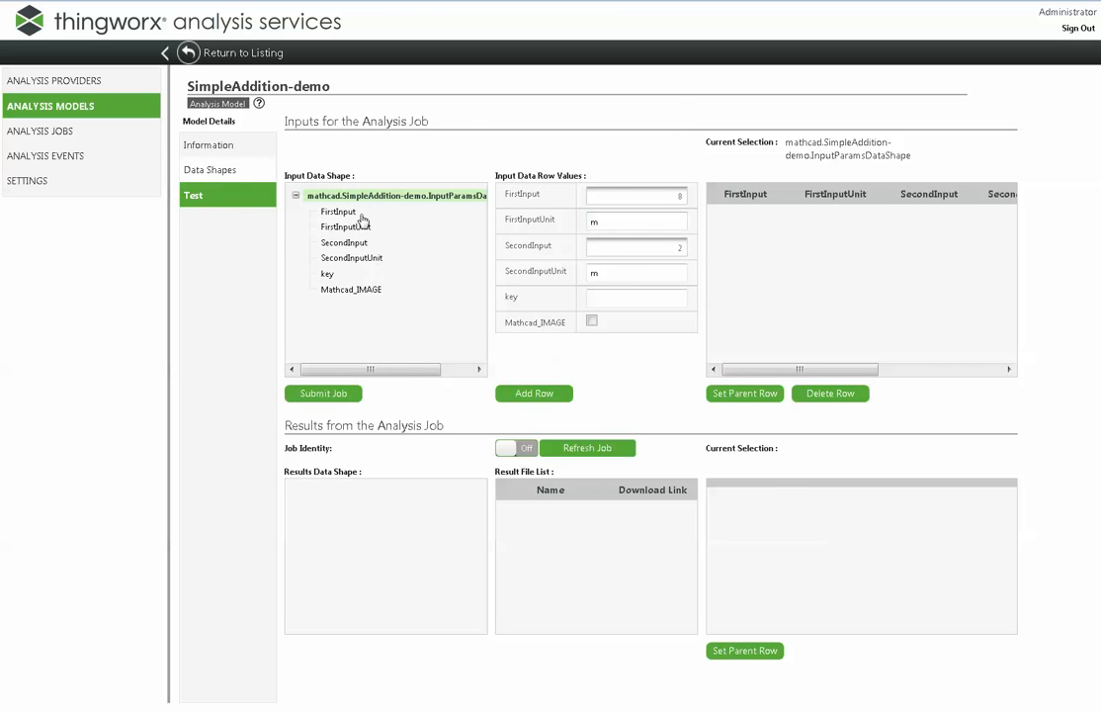
pyautogui.click(666, 195)
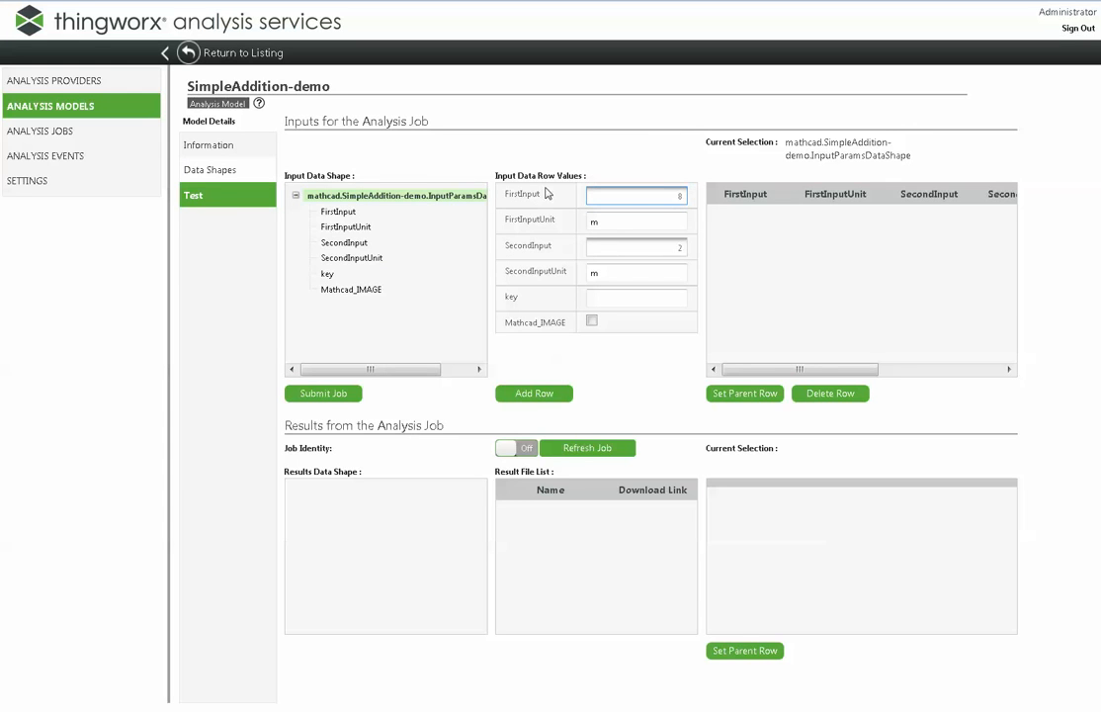
pyautogui.click(679, 196)
pyautogui.press('BackSpace')
pyautogui.write('8')
pyautogui.click(592, 322)
pyautogui.click(533, 394)
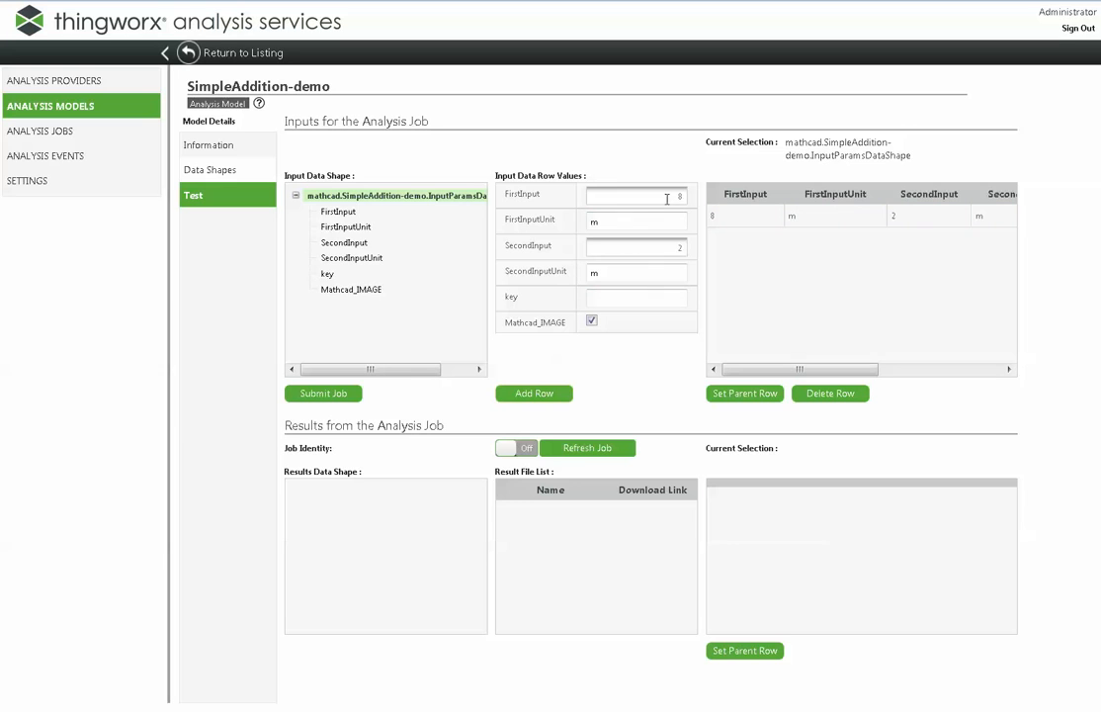
# Add a second input row with SecondInput set to 4 and submit the analysis job.
pyautogui.moveTo(675, 248); pyautogui.dragTo(696, 249)
pyautogui.write('4')
pyautogui.click(529, 396)
pyautogui.click(320, 396)
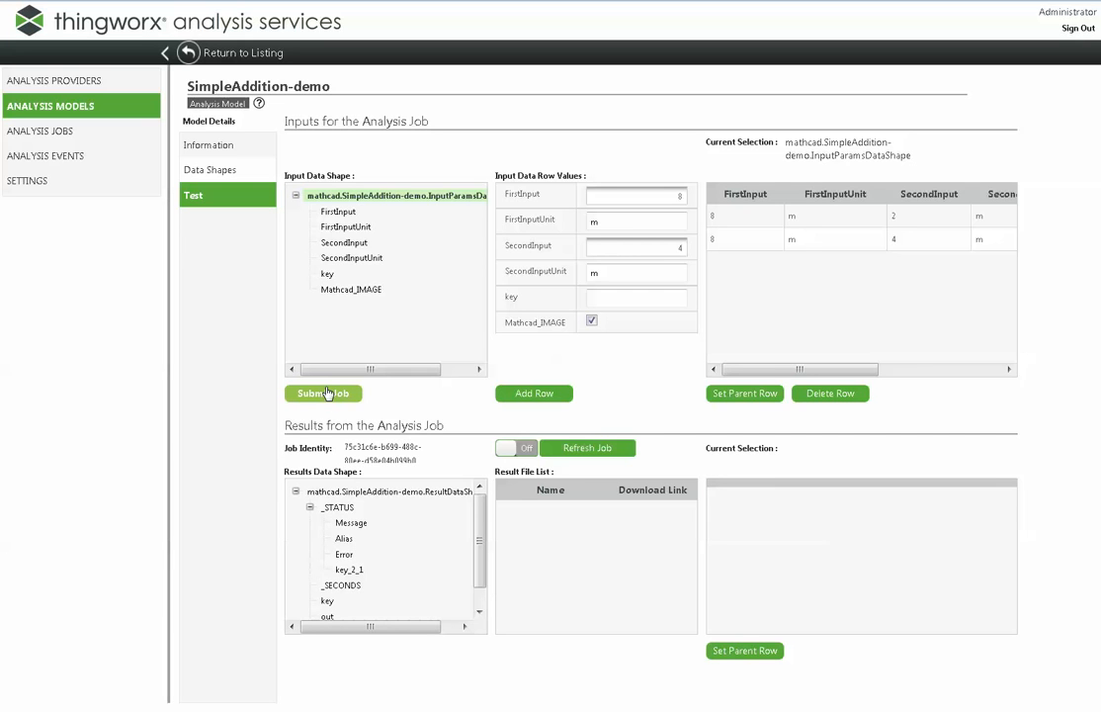
# Examine the submitted job's results for the ResultDataShape, including the out value.
pyautogui.click(332, 492)
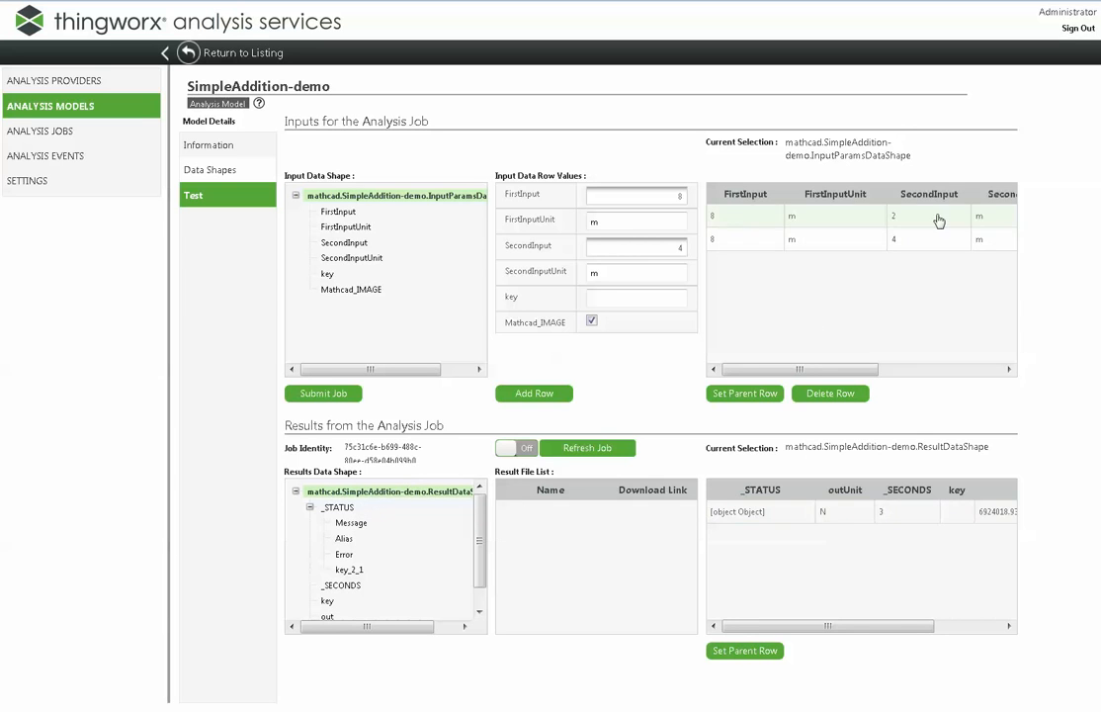
pyautogui.moveTo(910, 624); pyautogui.dragTo(986, 638)
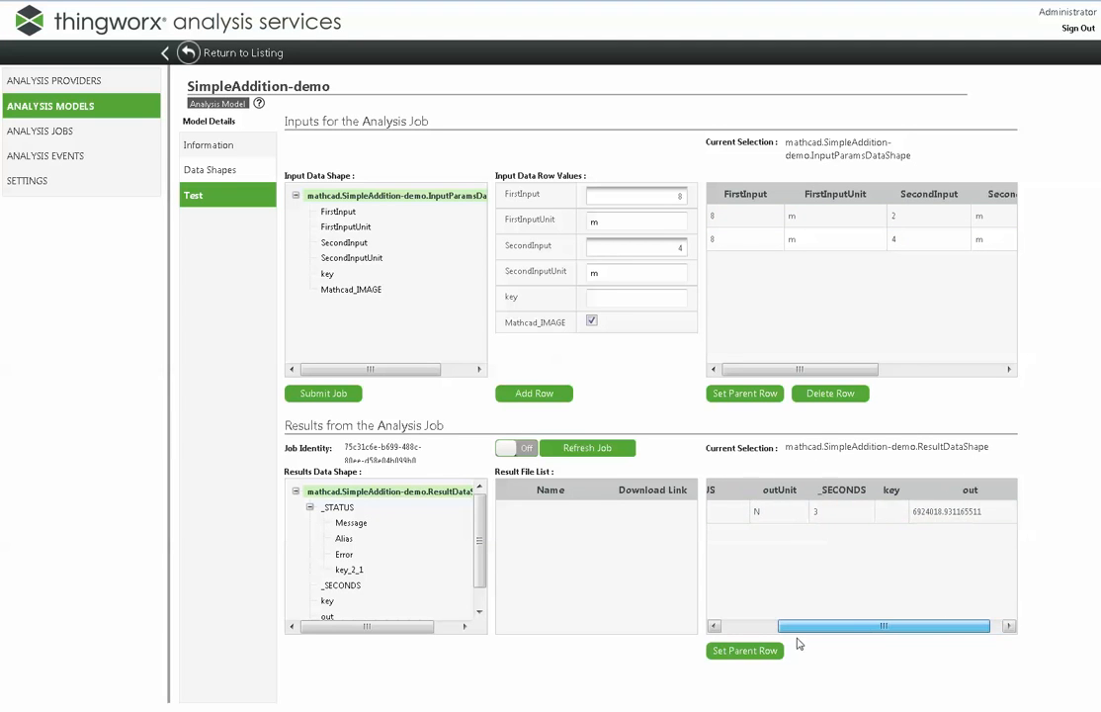
pyautogui.click(381, 493)
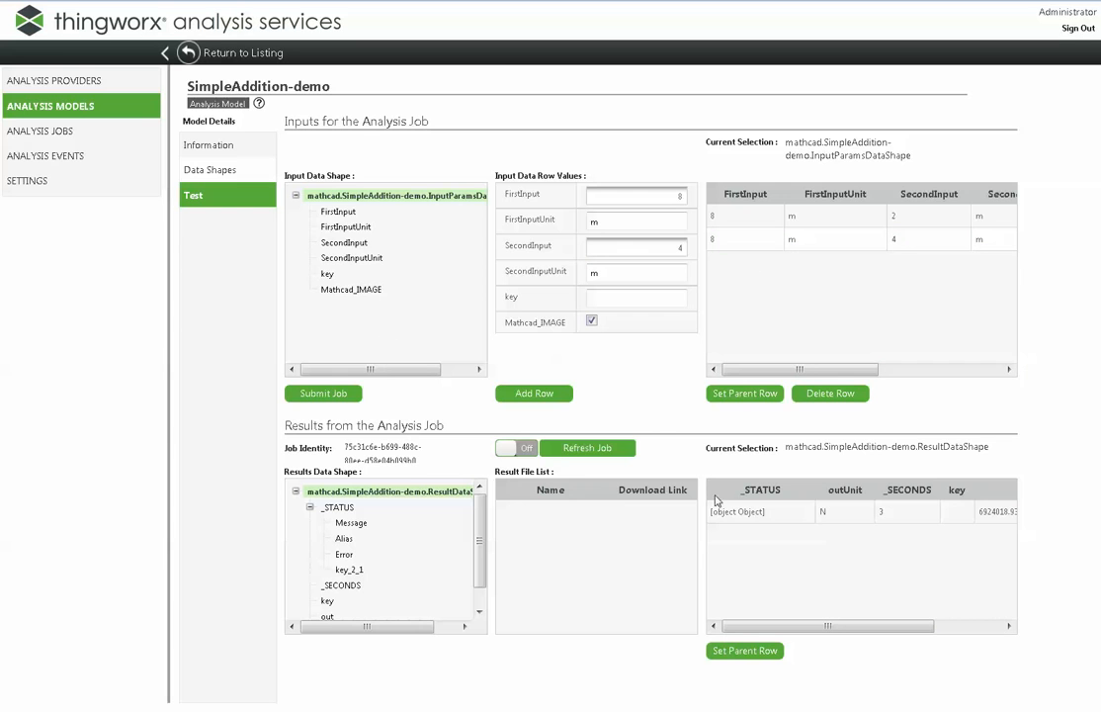
# Go to the analysis events, look over the new event form and its event choices, and leave it without saving.
pyautogui.click(26, 164)
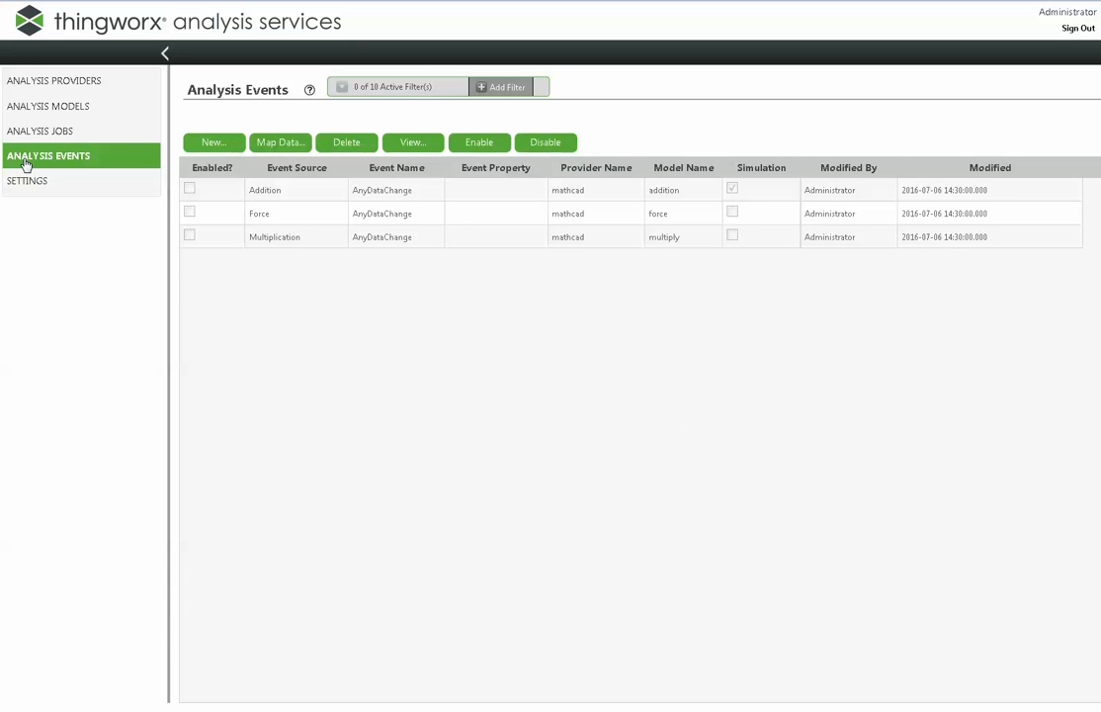
pyautogui.click(211, 144)
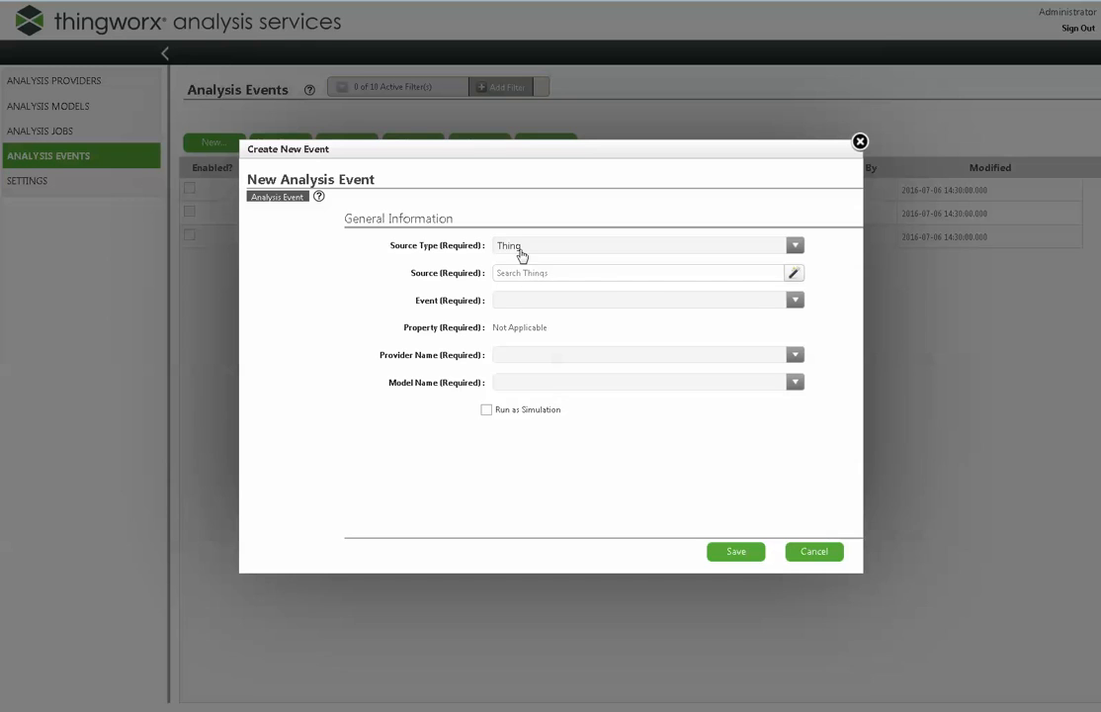
pyautogui.click(790, 301)
pyautogui.click(791, 305)
pyautogui.click(814, 551)
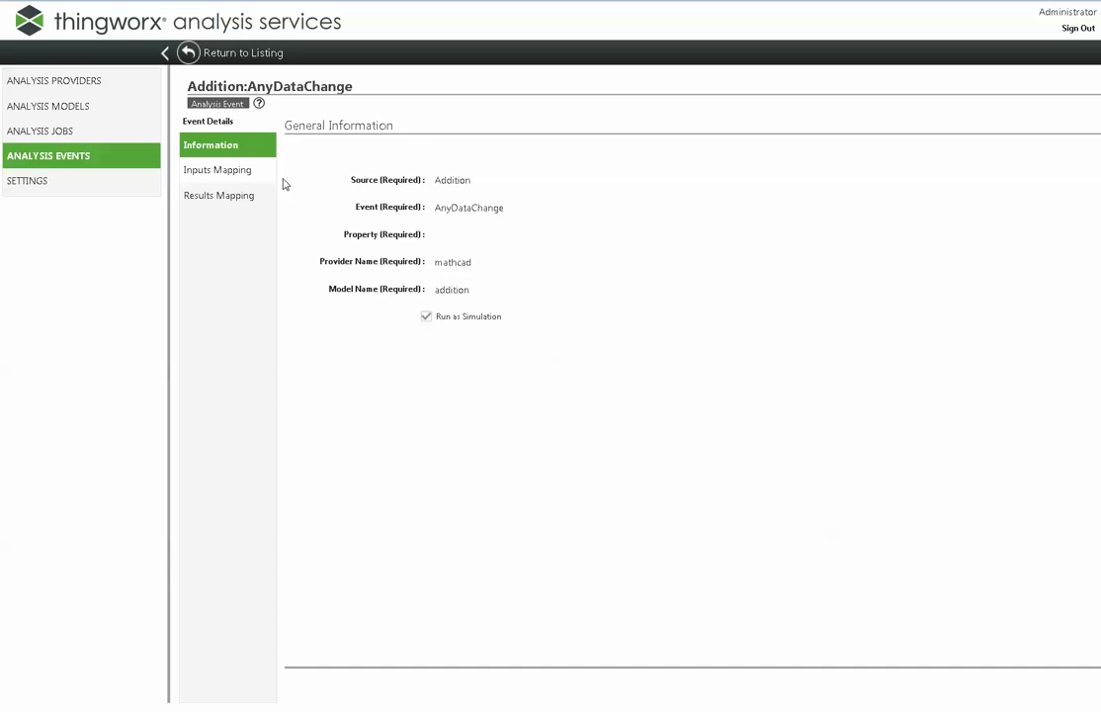
# View the inputs mapping and results mapping of the Addition AnyDataChange event.
pyautogui.click(245, 177)
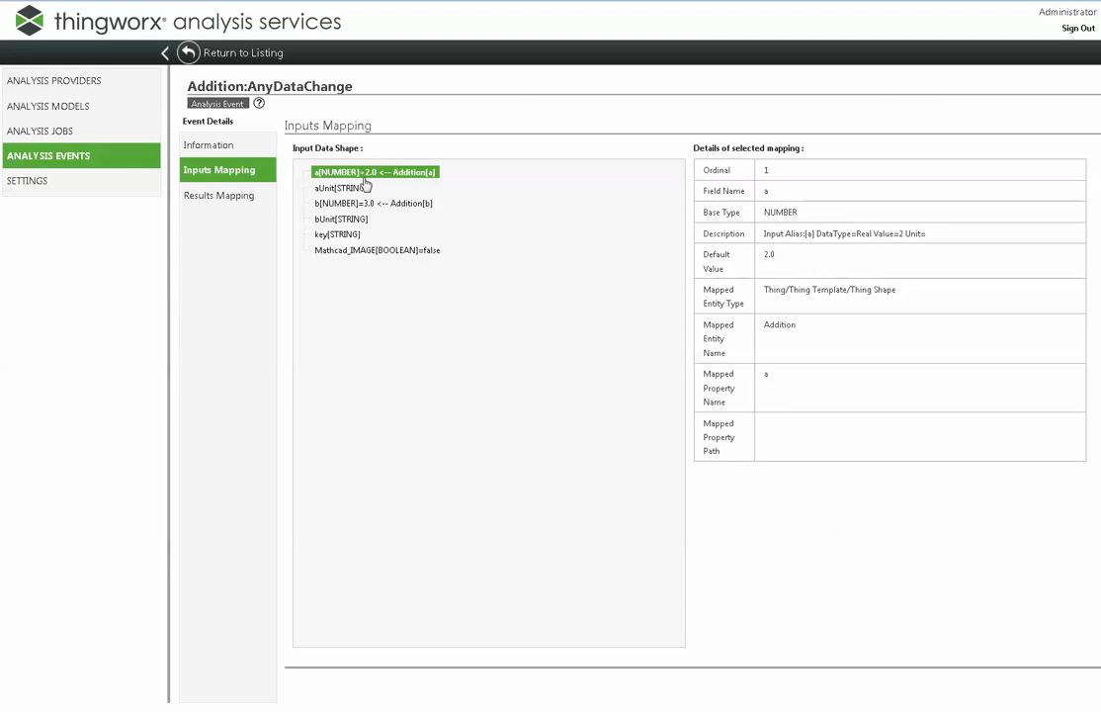
pyautogui.click(206, 198)
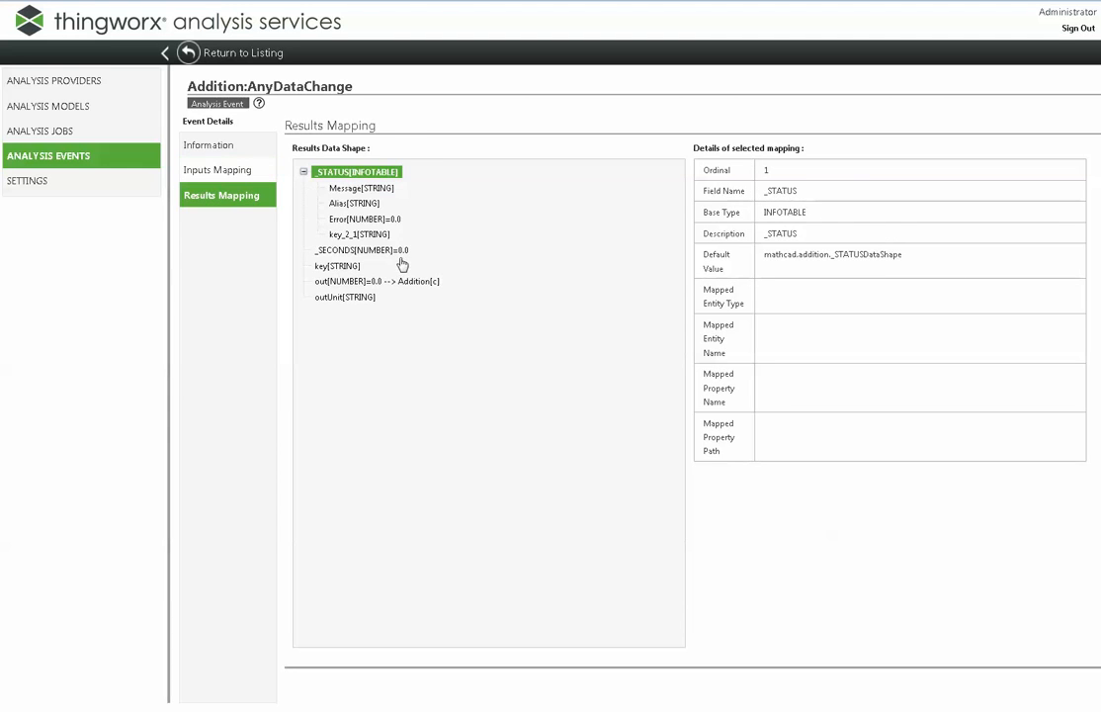